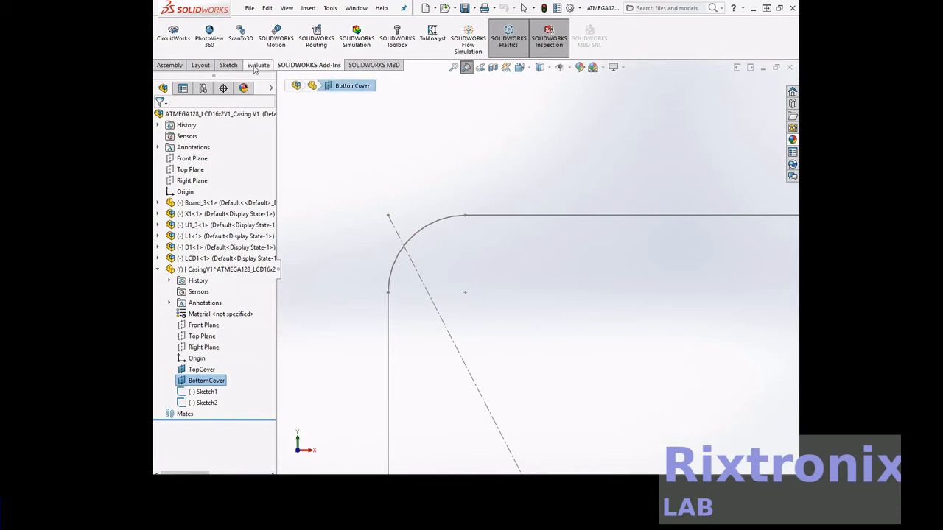
# Edit the CasingV1 part within the assembly
pyautogui.click(198, 269)
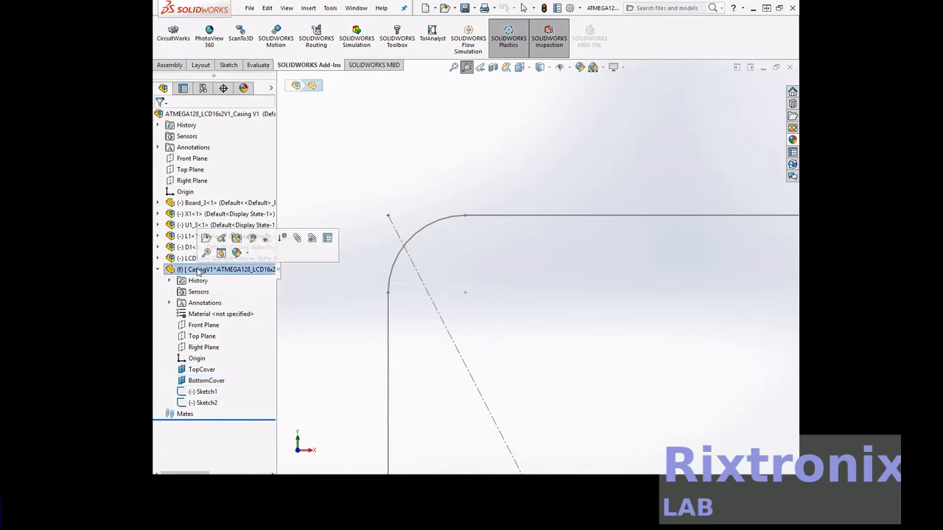
pyautogui.click(255, 241)
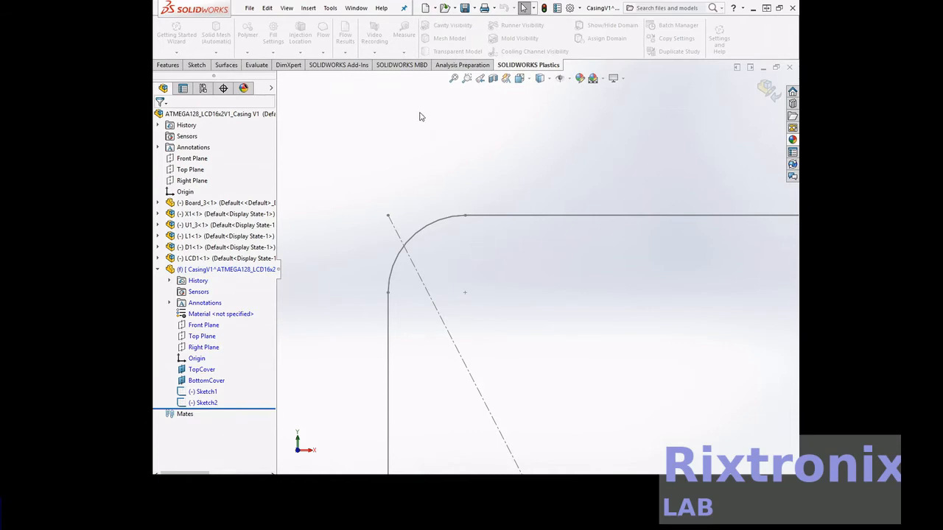
pyautogui.click(197, 65)
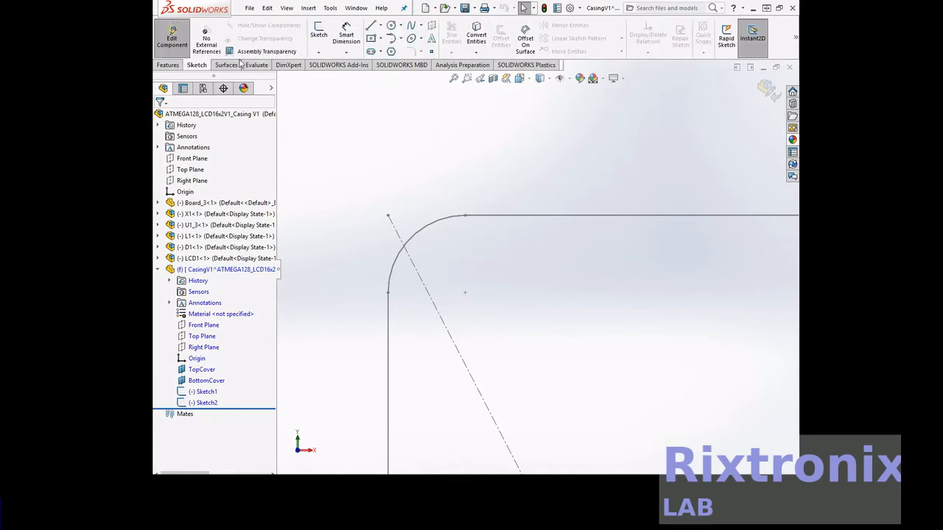
# Sketch a circle of about 2.92 mm radius on the BottomCover plane, centred on the outline's upper-left corner arc
pyautogui.click(391, 26)
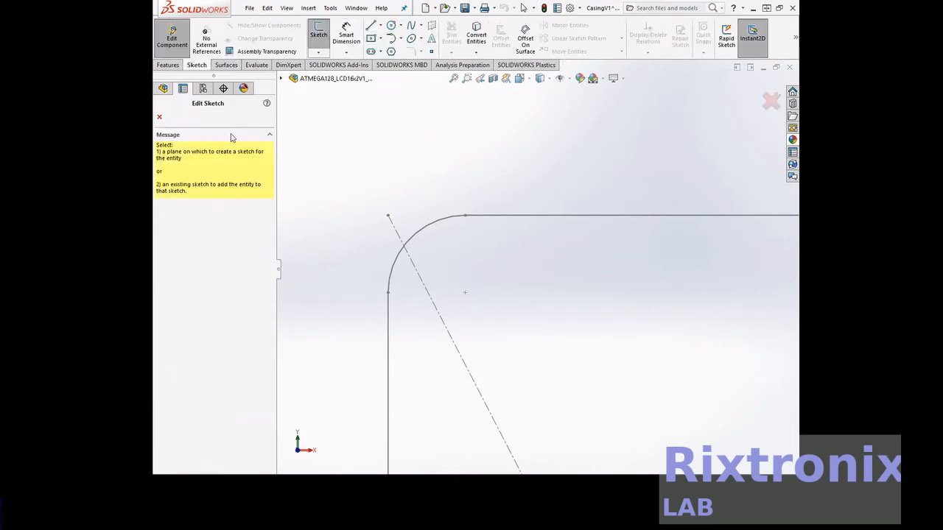
pyautogui.click(159, 117)
pyautogui.click(206, 380)
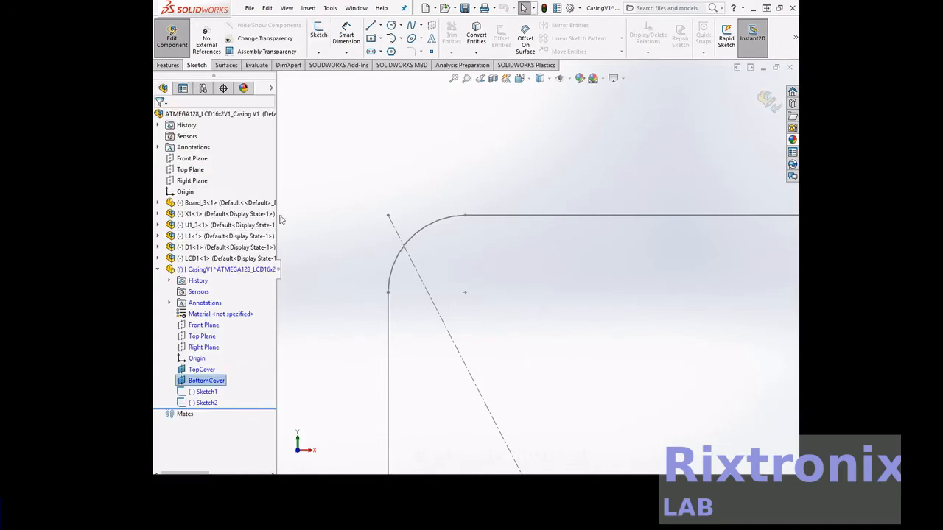
pyautogui.click(391, 26)
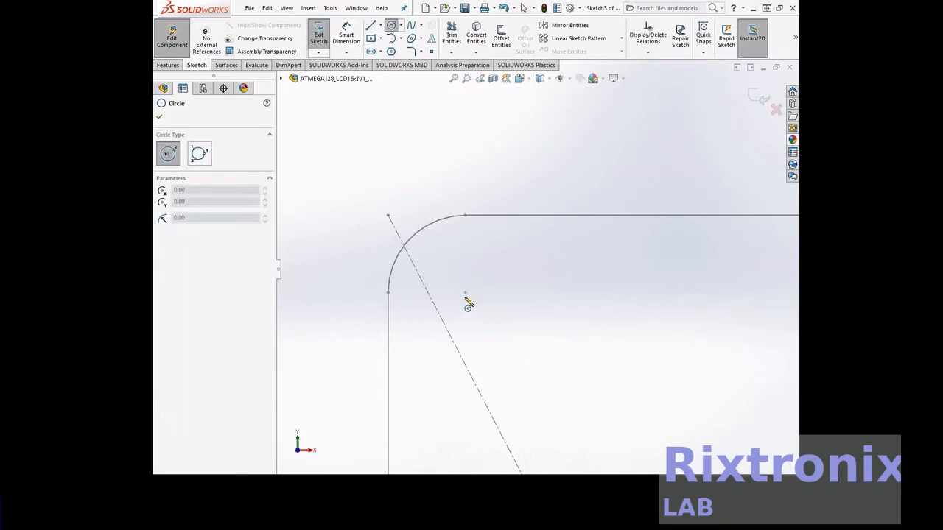
pyautogui.click(465, 293)
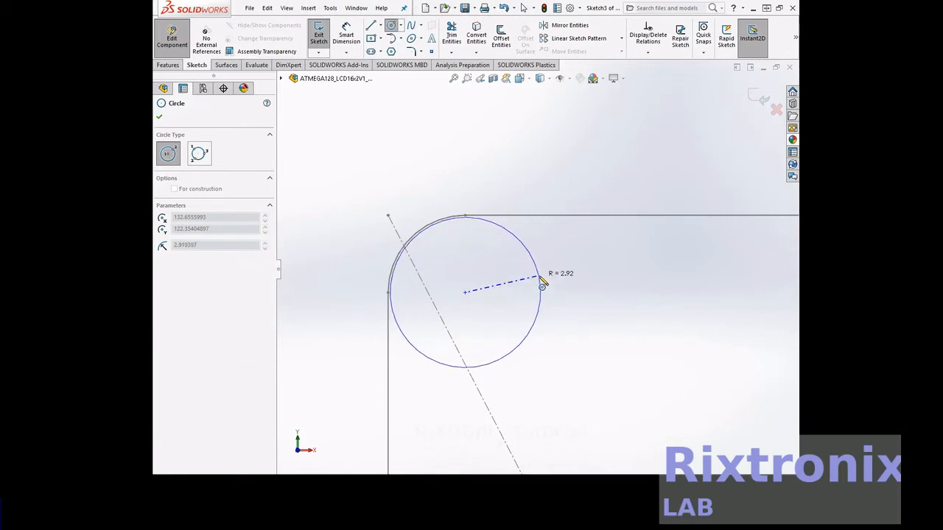
pyautogui.click(541, 280)
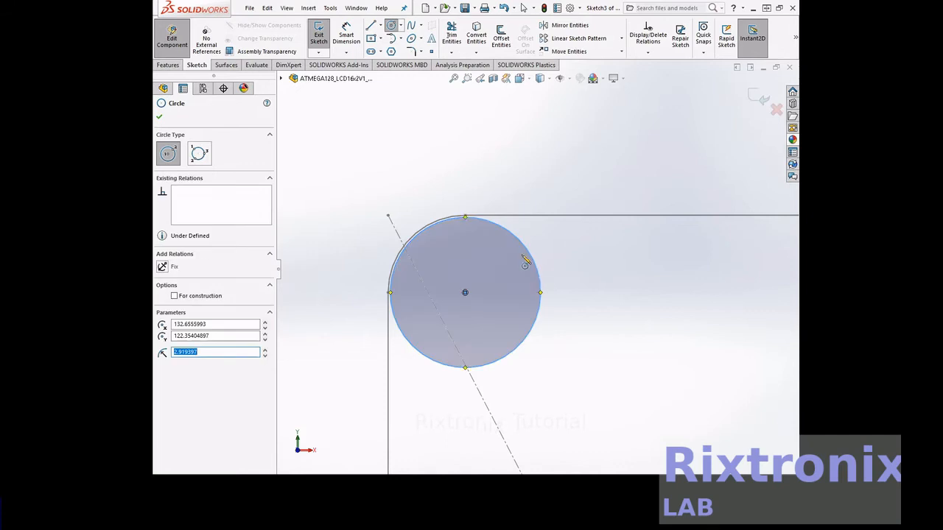
pyautogui.click(160, 117)
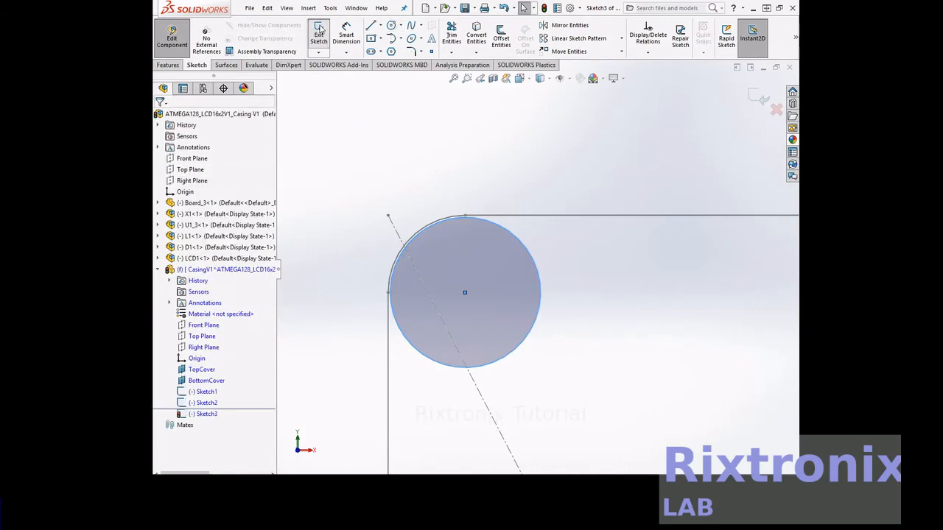
# Copy the corner circle and paste it at the centre of the outline's upper-right corner arc
pyautogui.click(273, 9)
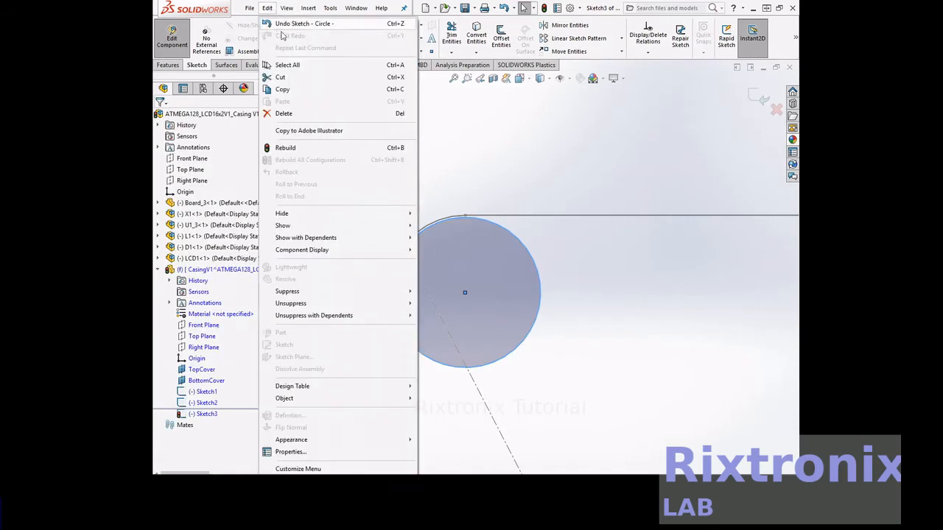
pyautogui.click(296, 94)
pyautogui.click(493, 120)
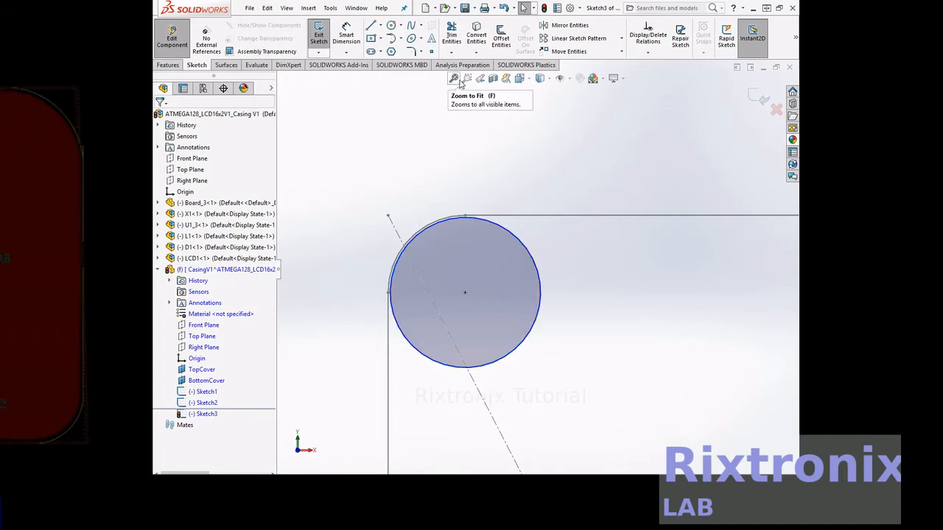
pyautogui.click(454, 78)
pyautogui.click(467, 80)
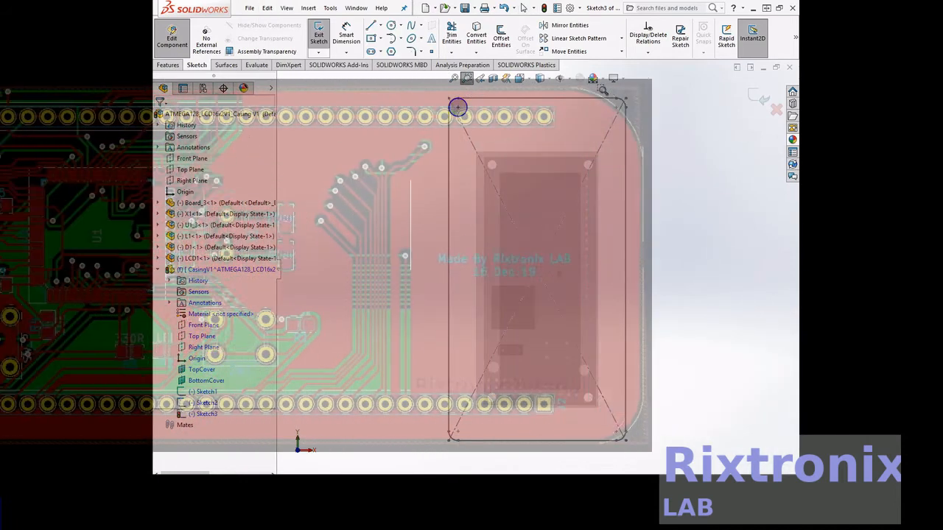
pyautogui.moveTo(590, 87); pyautogui.dragTo(652, 134)
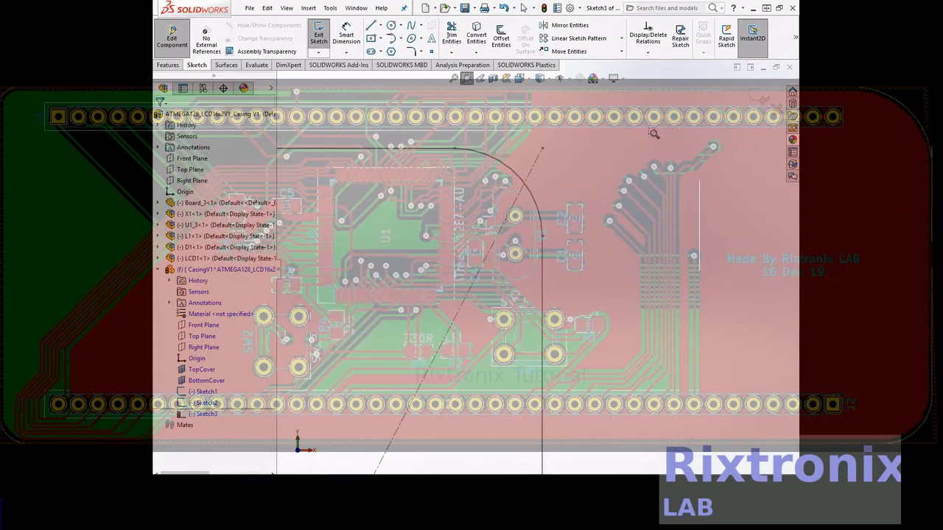
pyautogui.press('Escape')
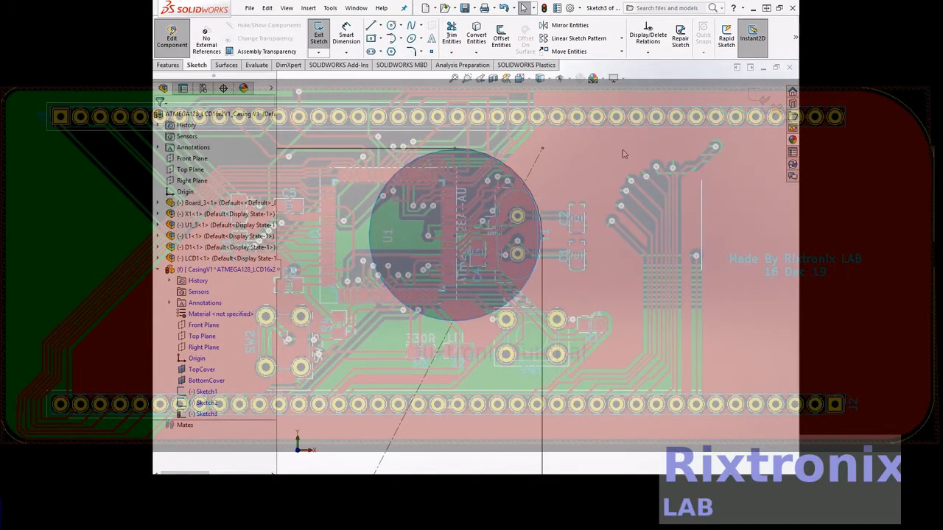
# Paste another copy of the circle at the centre of the outline's lower-left corner arc
pyautogui.click(462, 80)
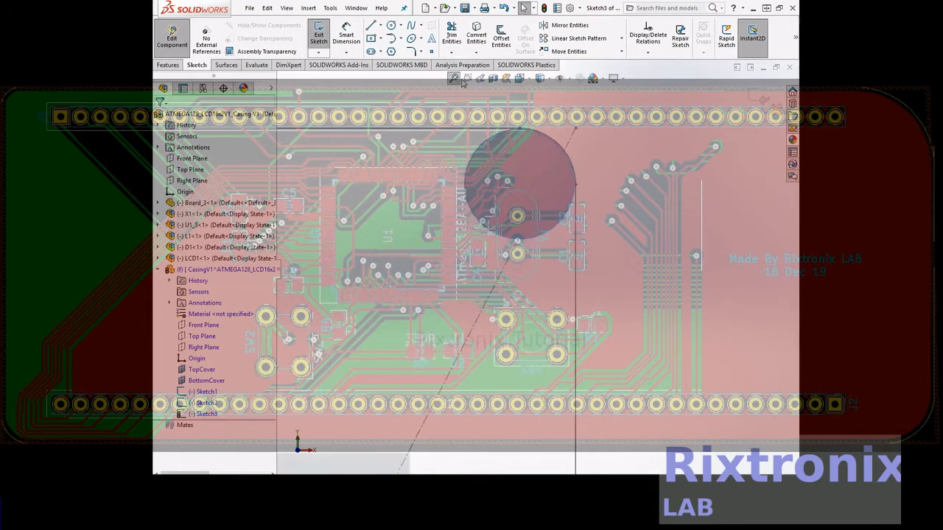
pyautogui.click(467, 78)
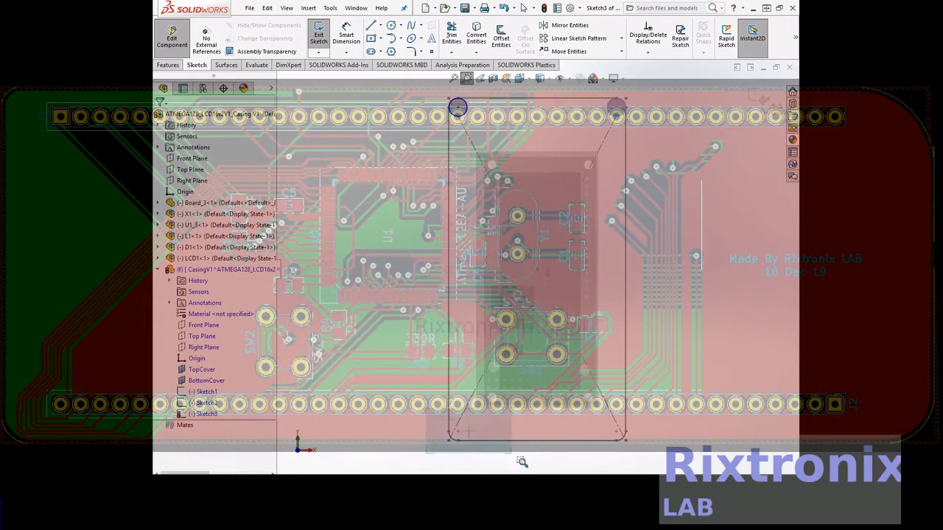
pyautogui.moveTo(522, 462); pyautogui.dragTo(522, 464)
pyautogui.press('Escape')
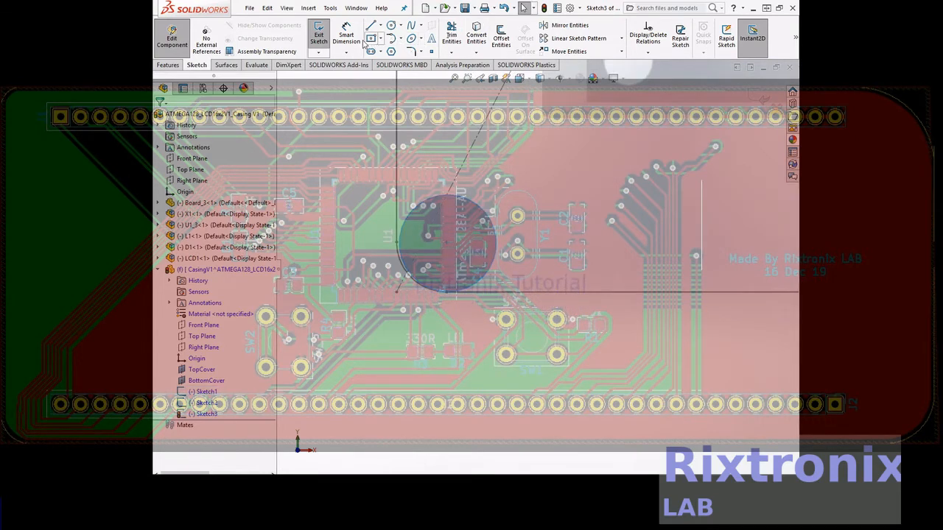
# Paste a circle copy at the centre of the outline's lower-right corner arc and exit the sketch
pyautogui.click(451, 79)
pyautogui.click(465, 79)
pyautogui.moveTo(665, 416)
pyautogui.mouseDown()
pyautogui.moveTo(576, 441)
pyautogui.moveTo(573, 451)
pyautogui.mouseUp()
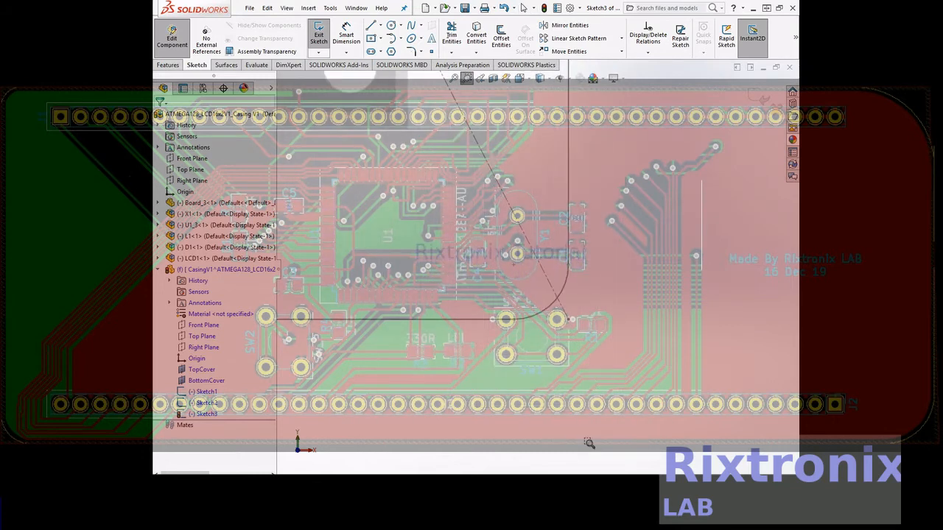
pyautogui.press('Escape')
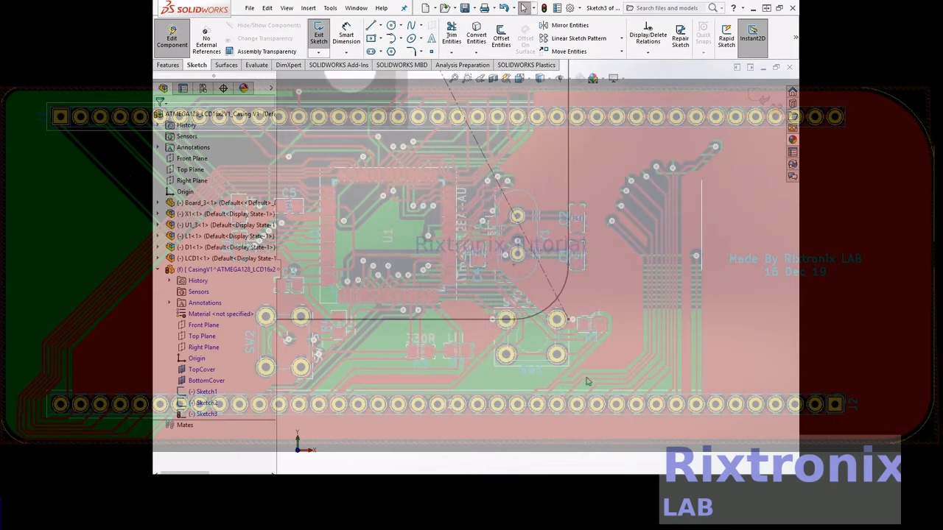
pyautogui.click(513, 264)
pyautogui.hotkey('ctrl', 'z')
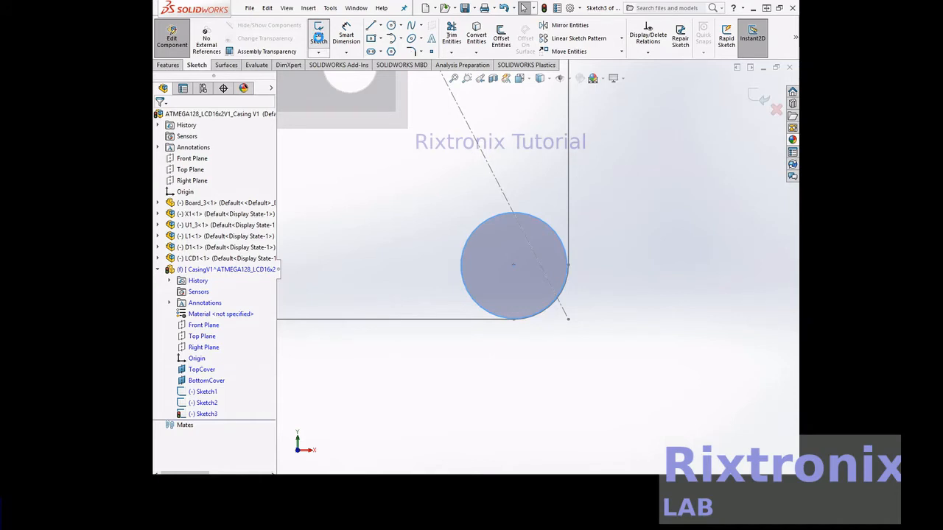
pyautogui.click(318, 35)
# Copy the four-circle sketch Sketch3 and paste it onto the TopCover plane
pyautogui.click(208, 414)
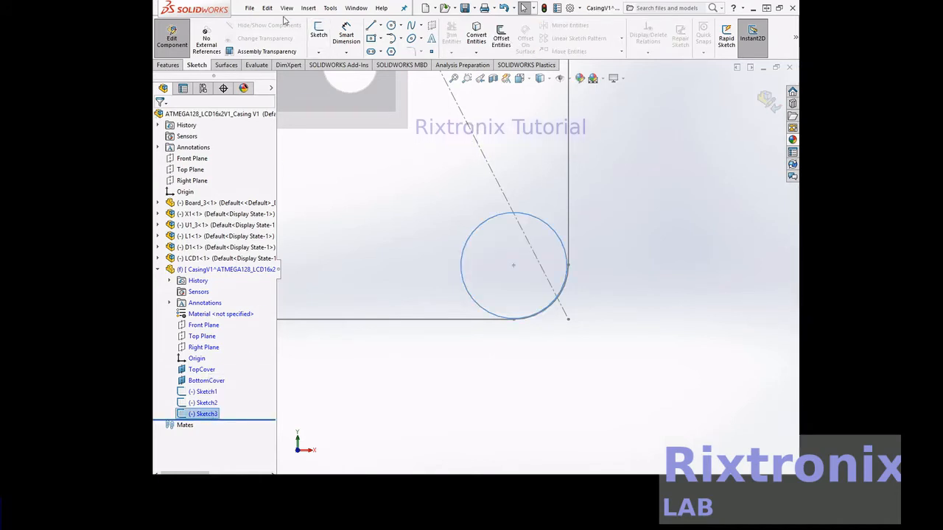
pyautogui.click(267, 8)
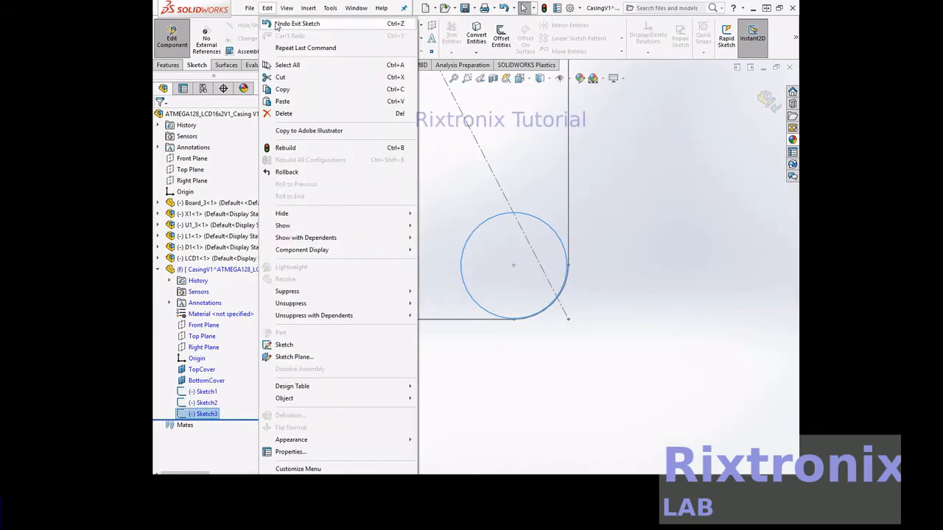
pyautogui.click(282, 89)
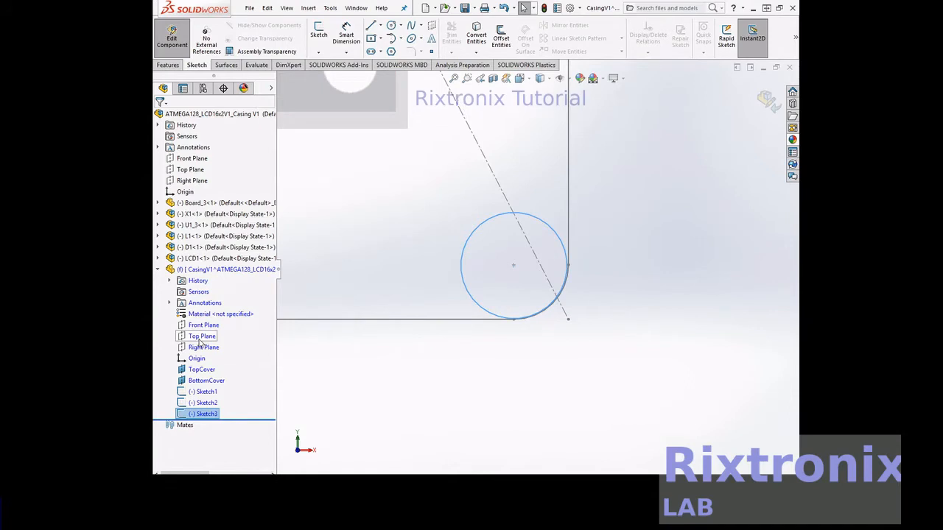
pyautogui.click(210, 369)
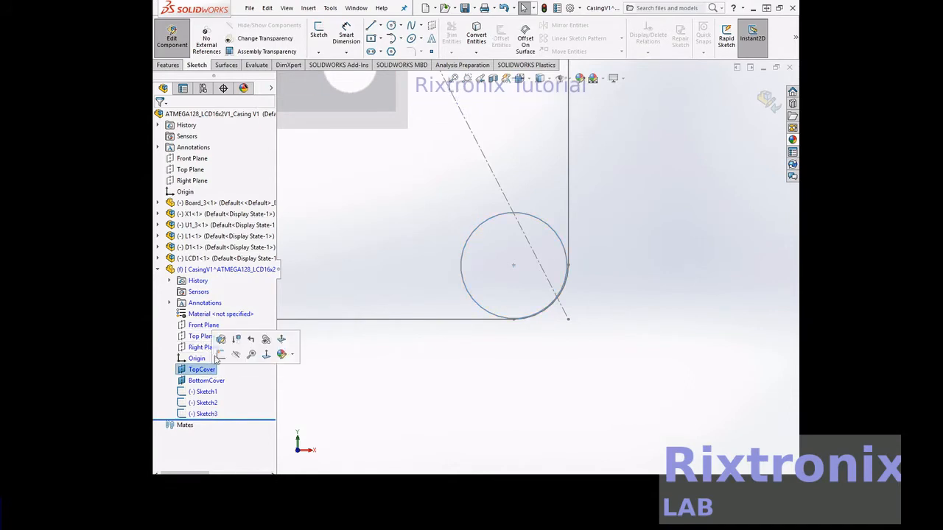
pyautogui.click(268, 8)
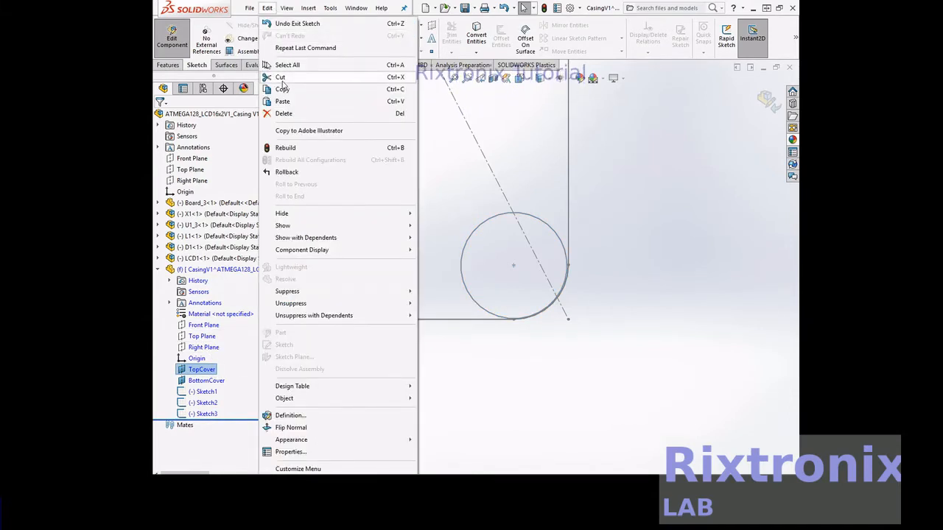
pyautogui.click(368, 99)
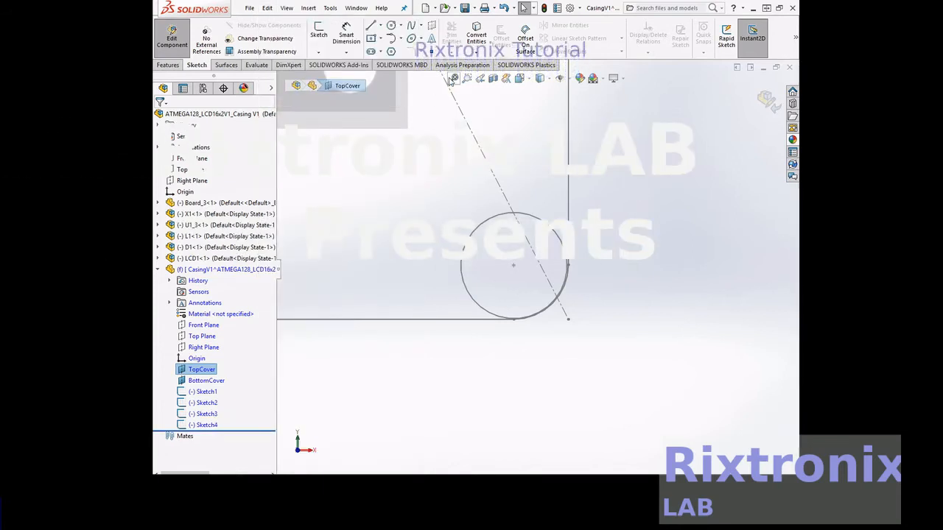
# Measure the distance from the TopCover plane to Sketch1 at the casing's upper-left corner
pyautogui.press('f')
pyautogui.rightClick(683, 213)
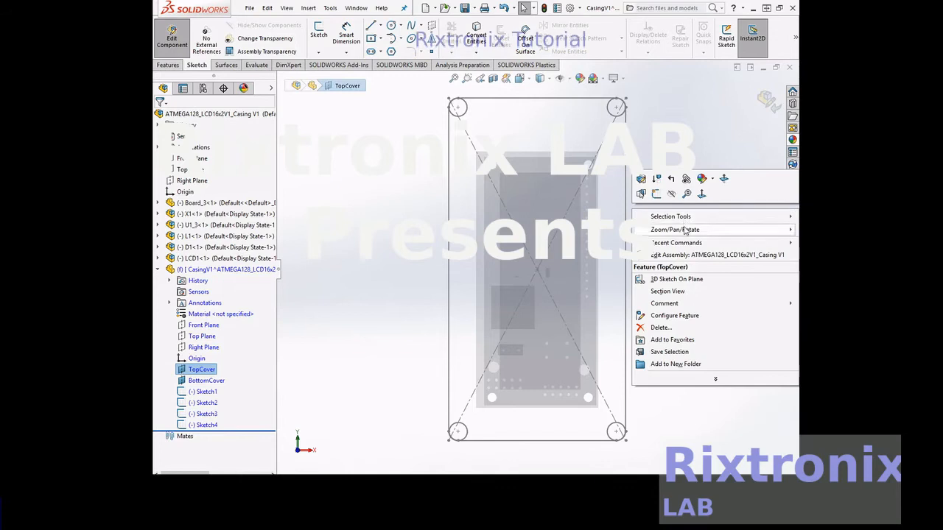
pyautogui.moveTo(682, 230)
pyautogui.click(606, 269)
pyautogui.moveTo(658, 265)
pyautogui.mouseDown()
pyautogui.moveTo(587, 261)
pyautogui.moveTo(648, 273)
pyautogui.moveTo(766, 268)
pyautogui.moveTo(688, 259)
pyautogui.moveTo(658, 268)
pyautogui.mouseUp()
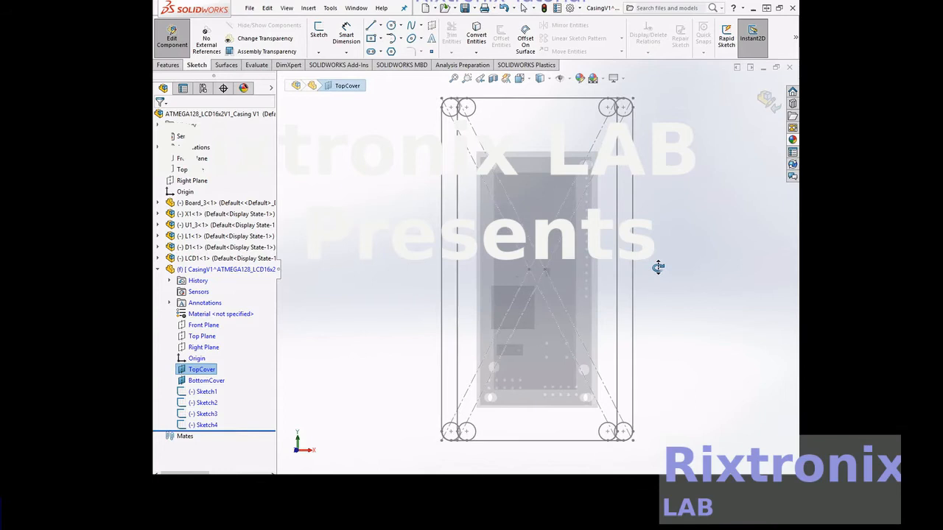
pyautogui.click(256, 65)
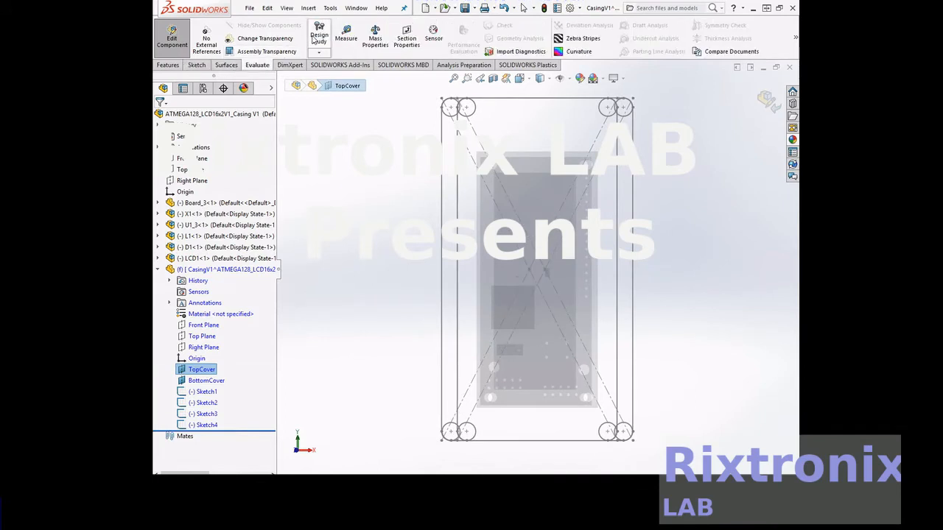
pyautogui.click(346, 36)
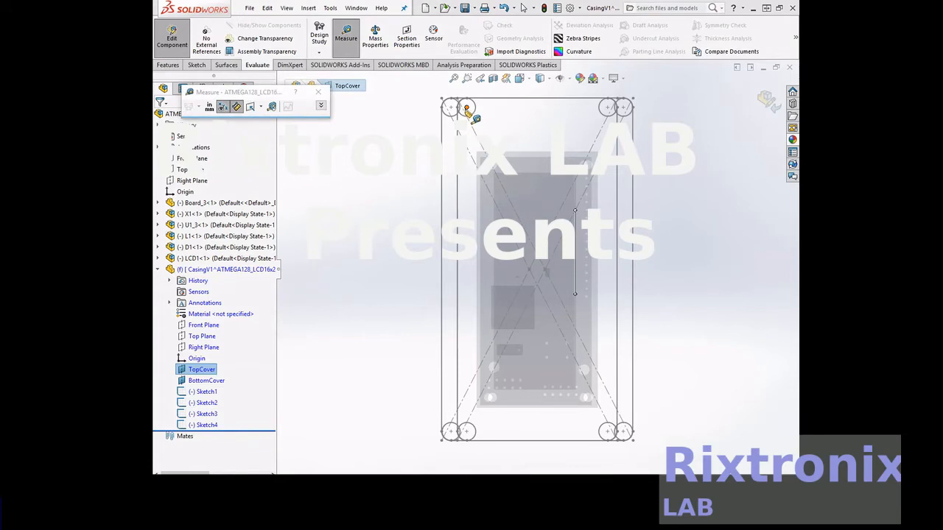
pyautogui.click(466, 109)
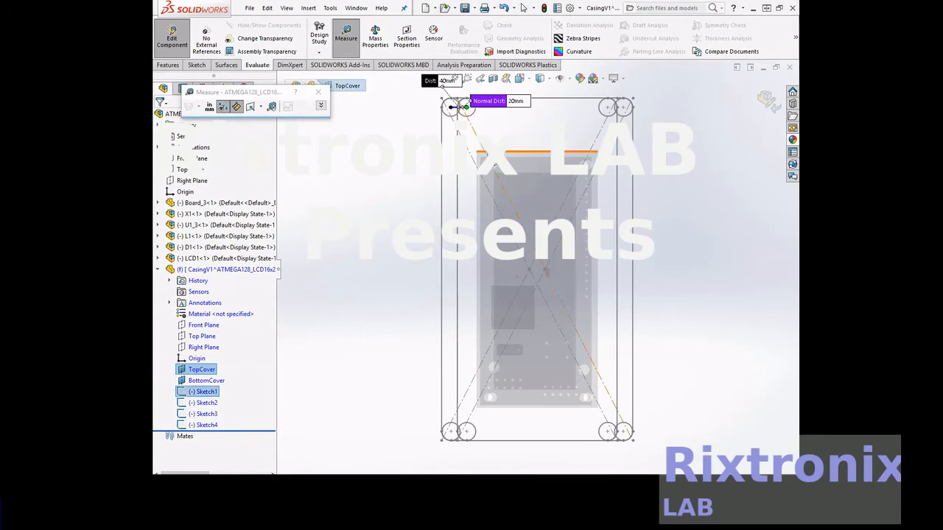
pyautogui.click(483, 151)
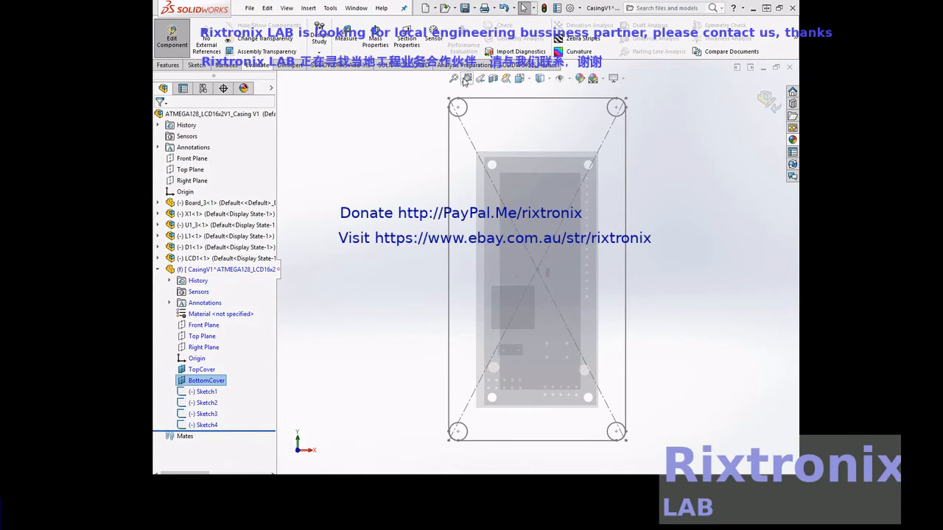
# Sketch a circle of radius about 1.44 on the BottomCover plane, concentric with the casing's upper-left corner circle
pyautogui.click(467, 78)
pyautogui.moveTo(424, 89); pyautogui.dragTo(498, 118)
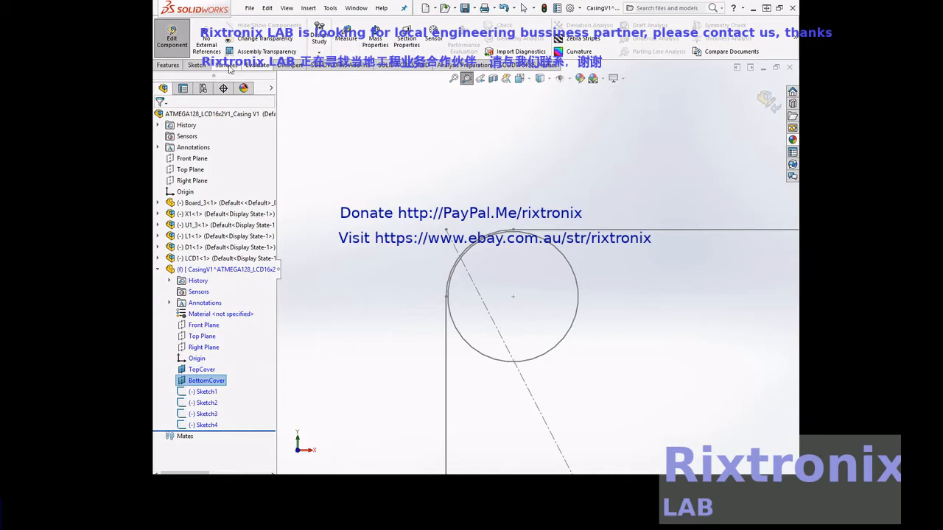
pyautogui.click(174, 67)
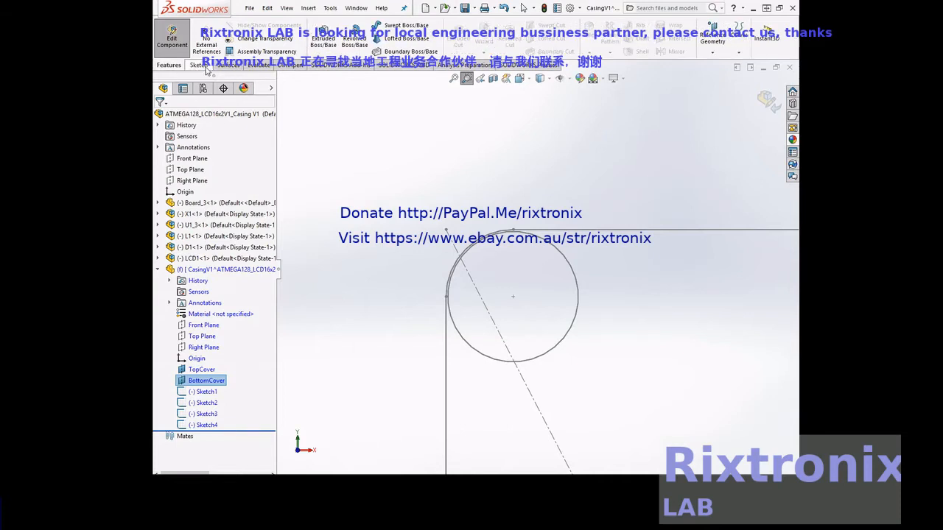
pyautogui.click(197, 65)
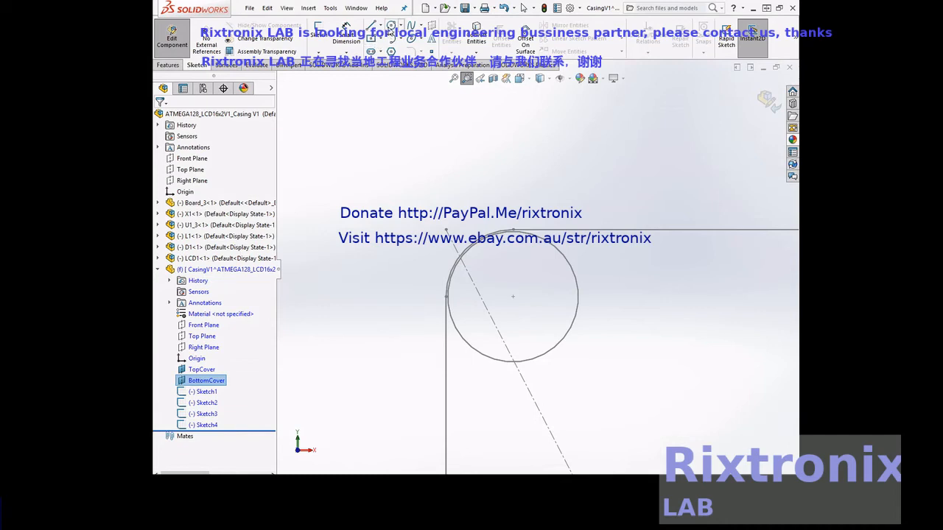
pyautogui.click(391, 25)
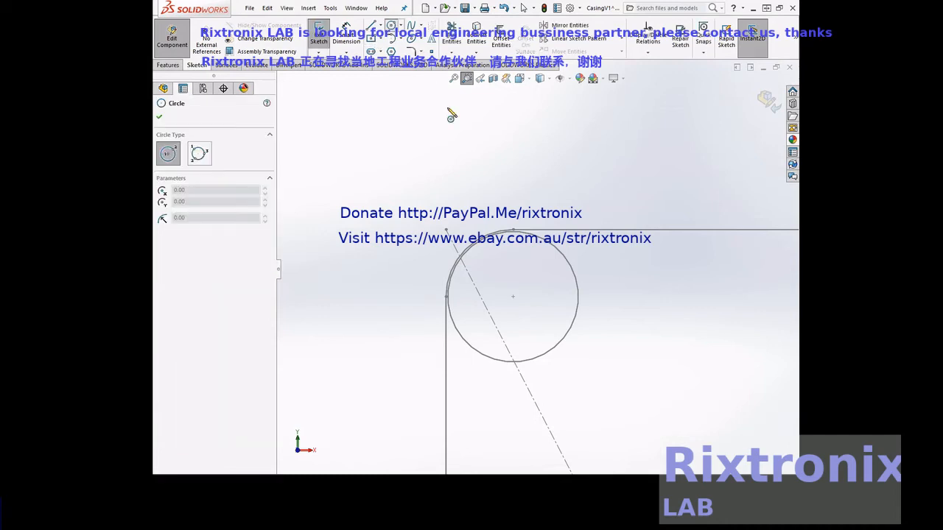
pyautogui.click(514, 296)
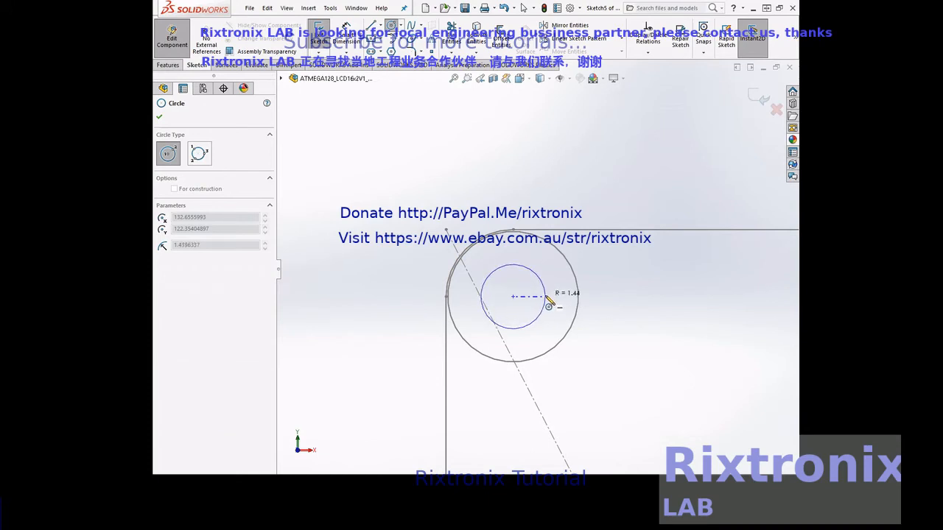
pyautogui.click(547, 298)
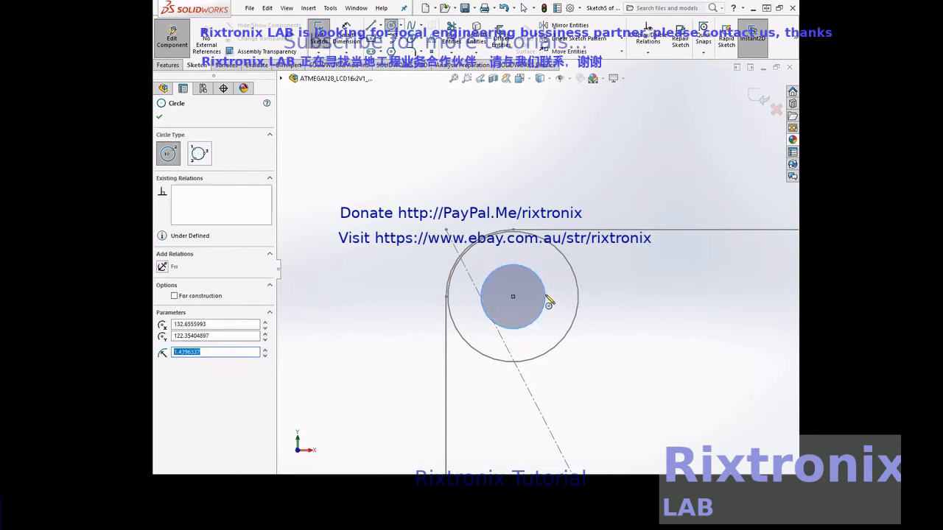
pyautogui.click(161, 118)
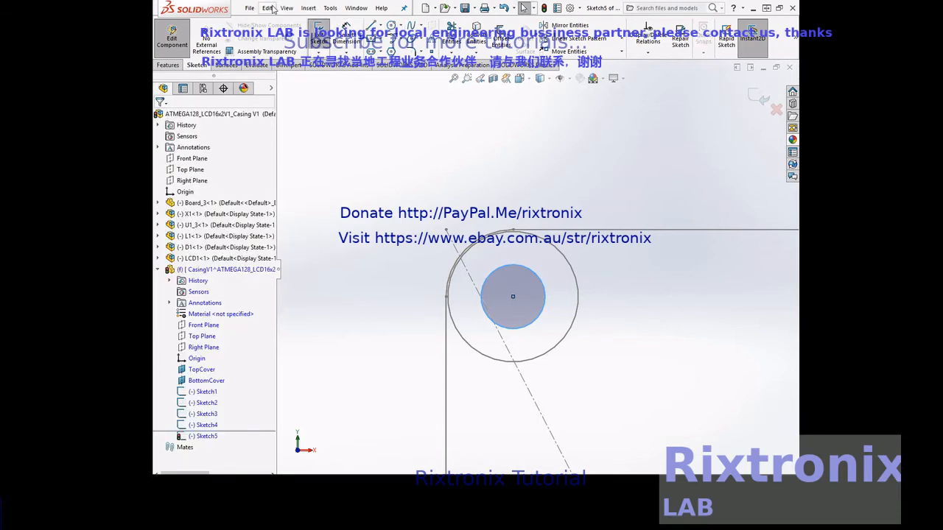
# Copy the small circle and paste it at the centre of the casing's upper-right corner circle
pyautogui.click(272, 9)
pyautogui.click(296, 90)
pyautogui.click(518, 155)
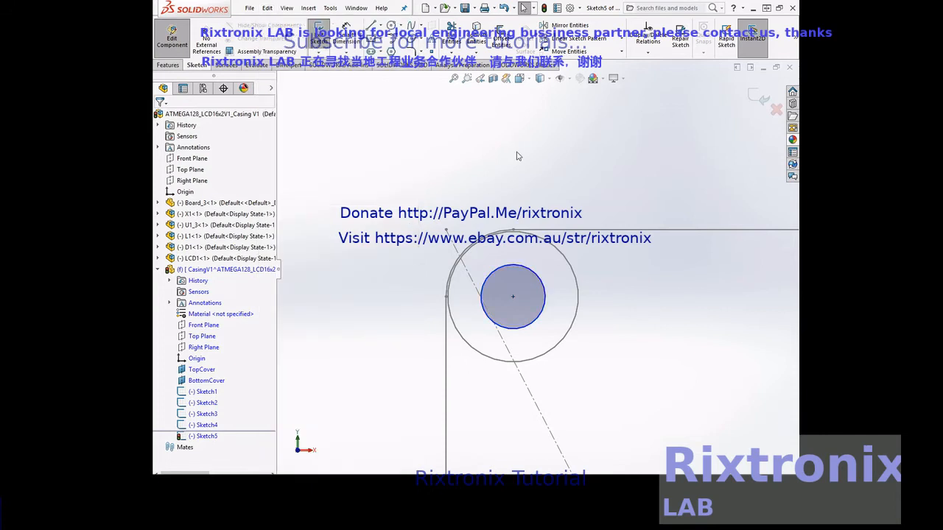
pyautogui.click(454, 78)
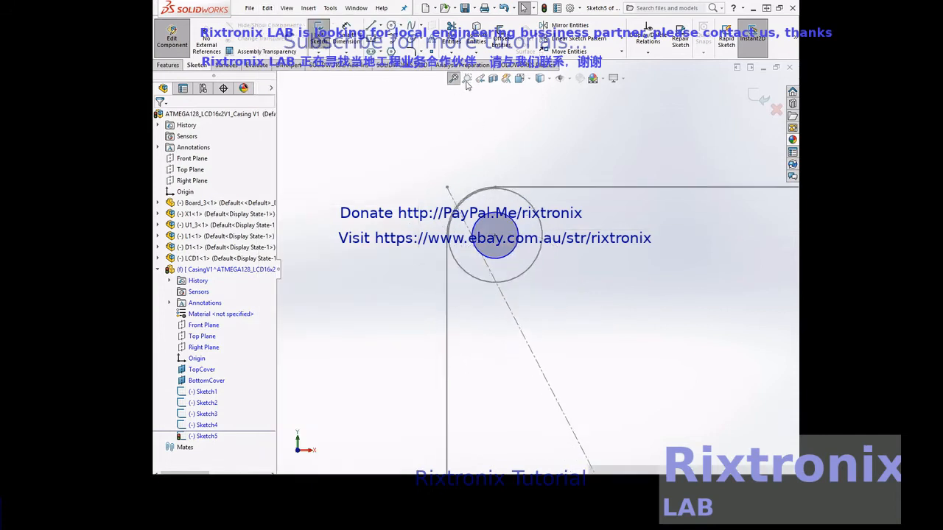
pyautogui.click(466, 79)
pyautogui.moveTo(590, 88); pyautogui.dragTo(649, 126)
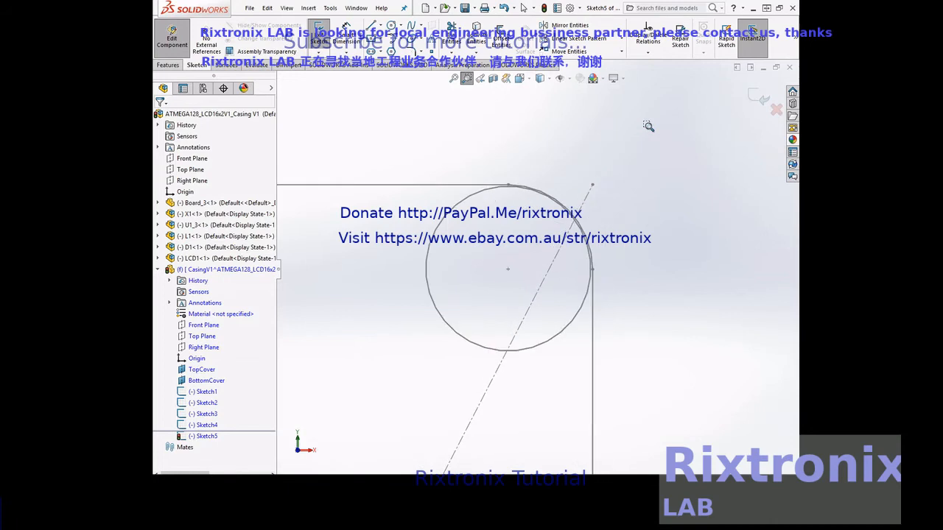
pyautogui.press('Escape')
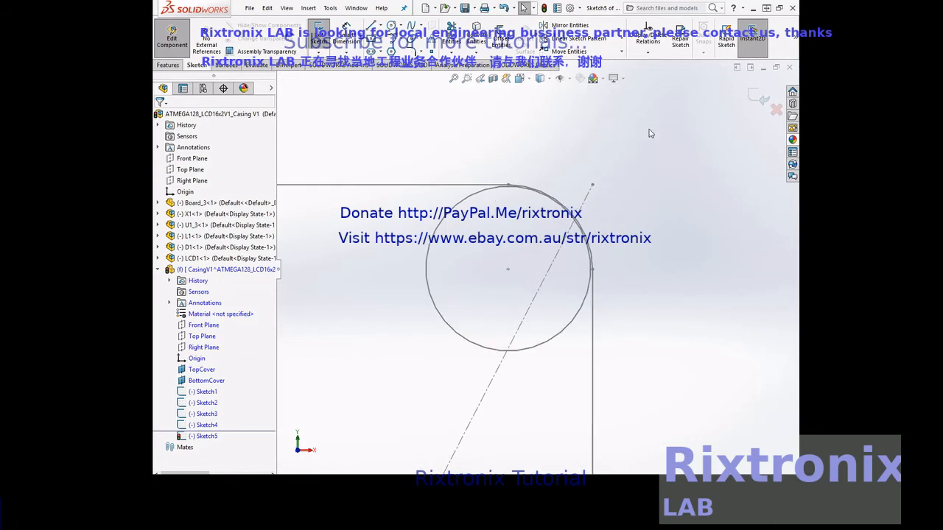
pyautogui.click(509, 271)
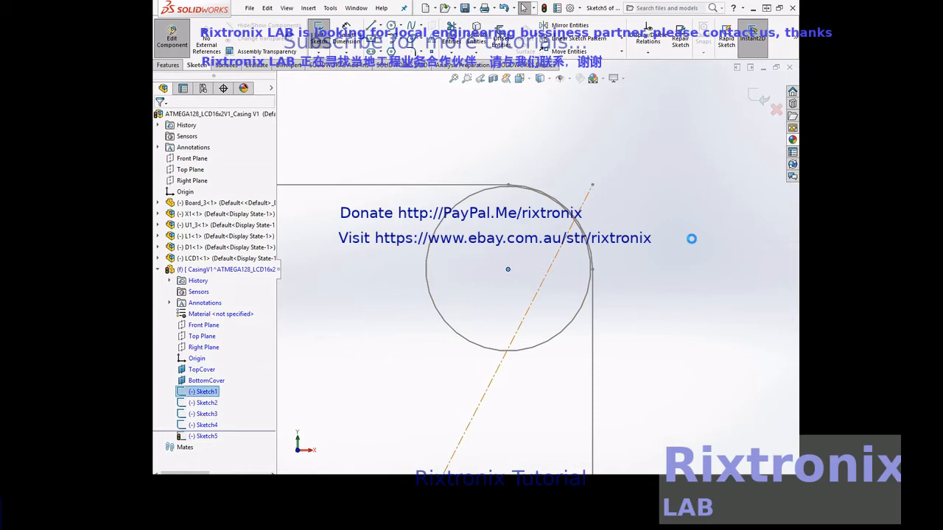
# Paste another copy of the small circle at the centre of the lower-left corner circle
pyautogui.click(464, 80)
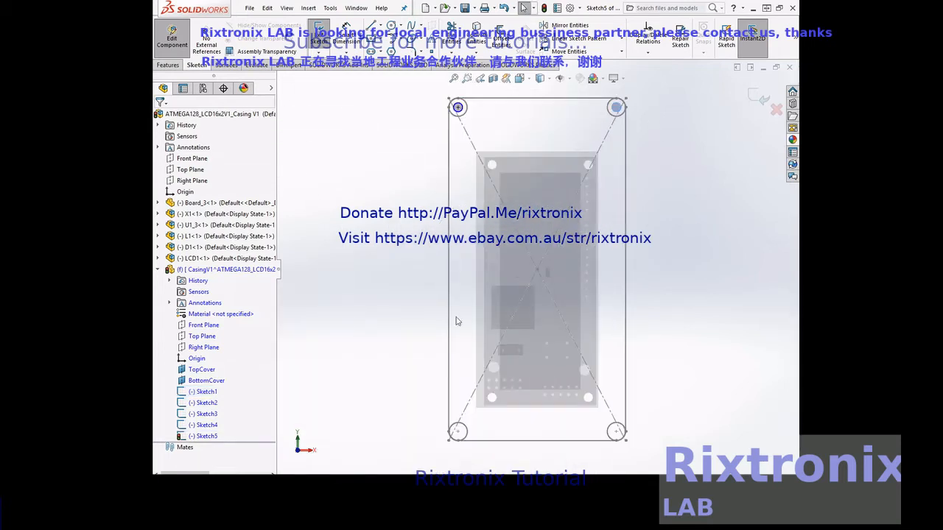
pyautogui.moveTo(425, 411); pyautogui.dragTo(517, 464)
pyautogui.click(467, 78)
pyautogui.moveTo(406, 379); pyautogui.dragTo(541, 475)
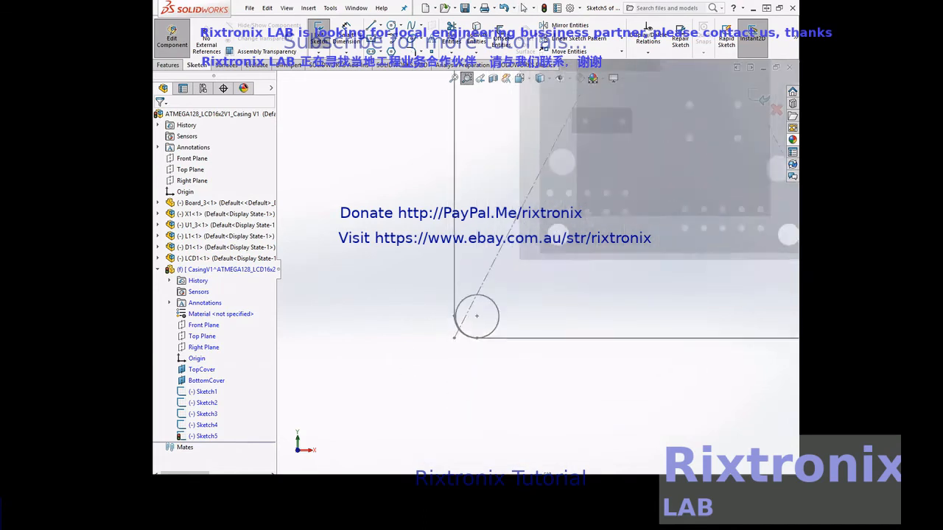
pyautogui.press('Escape')
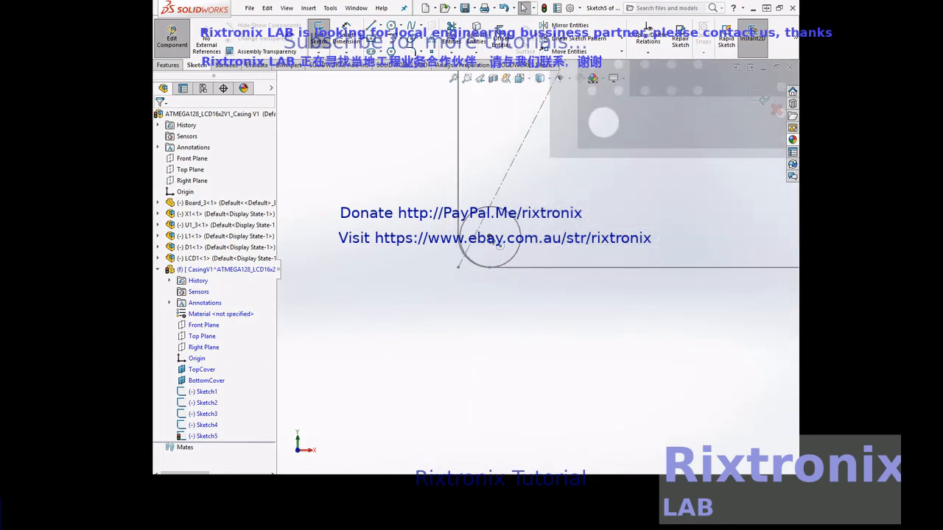
pyautogui.click(488, 237)
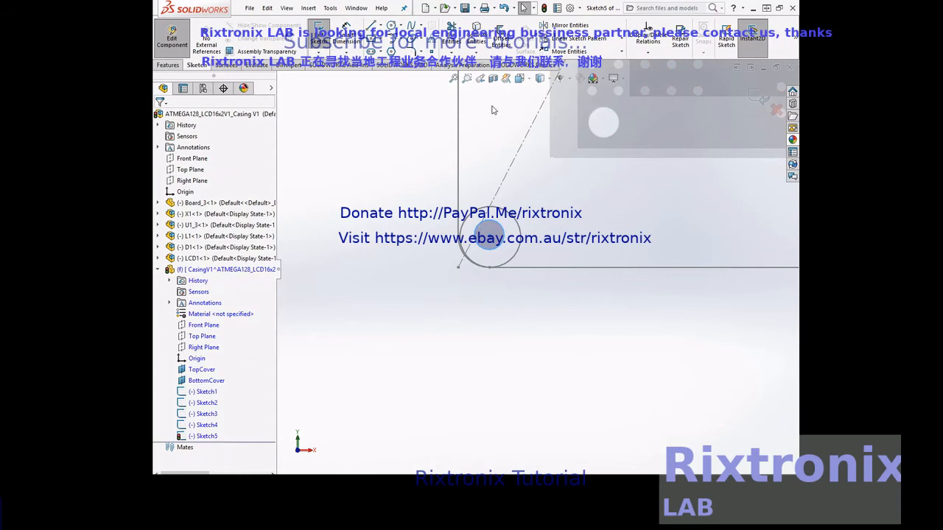
# Paste a small circle copy at the centre of the lower-right corner circle and exit the sketch
pyautogui.click(454, 78)
pyautogui.click(467, 78)
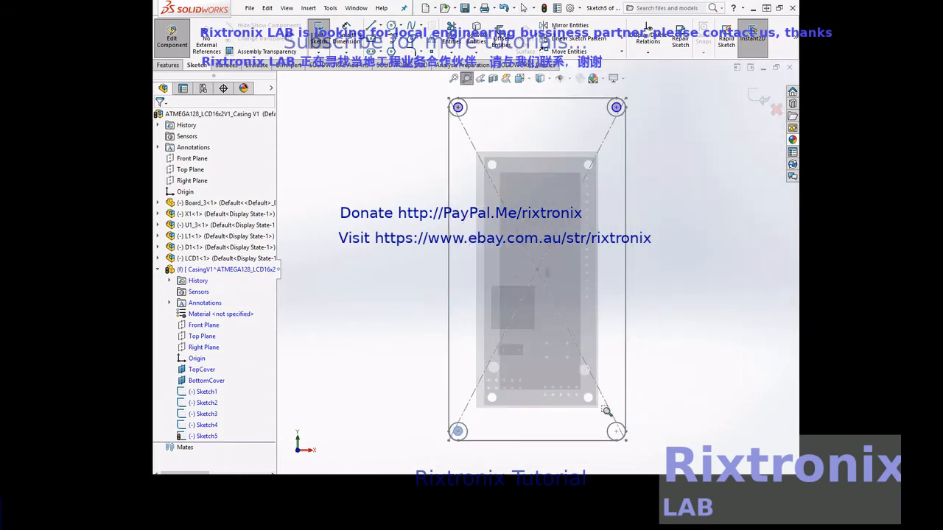
pyautogui.moveTo(604, 424); pyautogui.dragTo(652, 448)
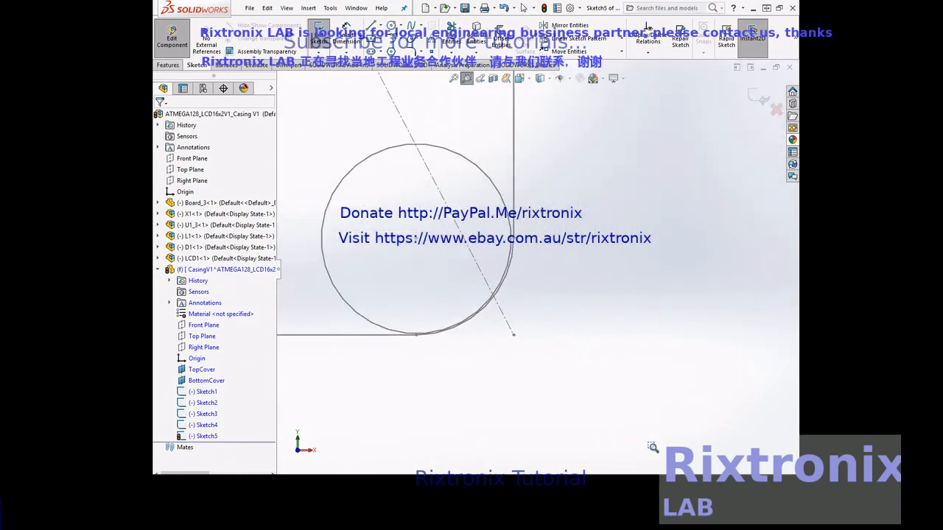
pyautogui.press('Escape')
pyautogui.click(511, 243)
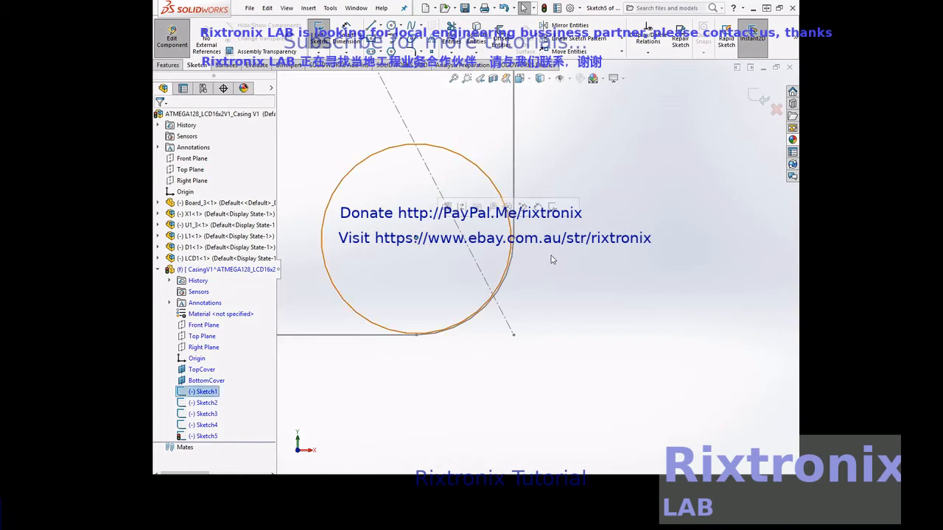
pyautogui.hotkey('ctrl', 'v')
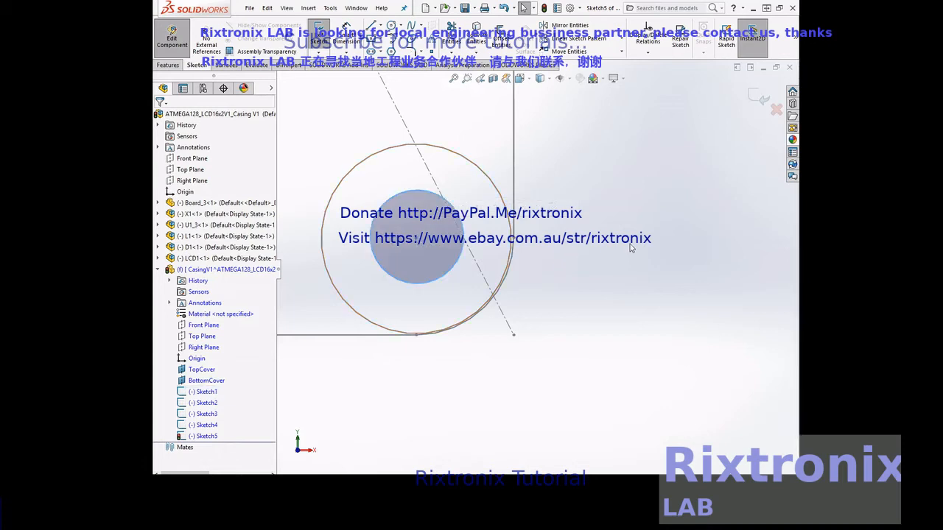
pyautogui.click(453, 80)
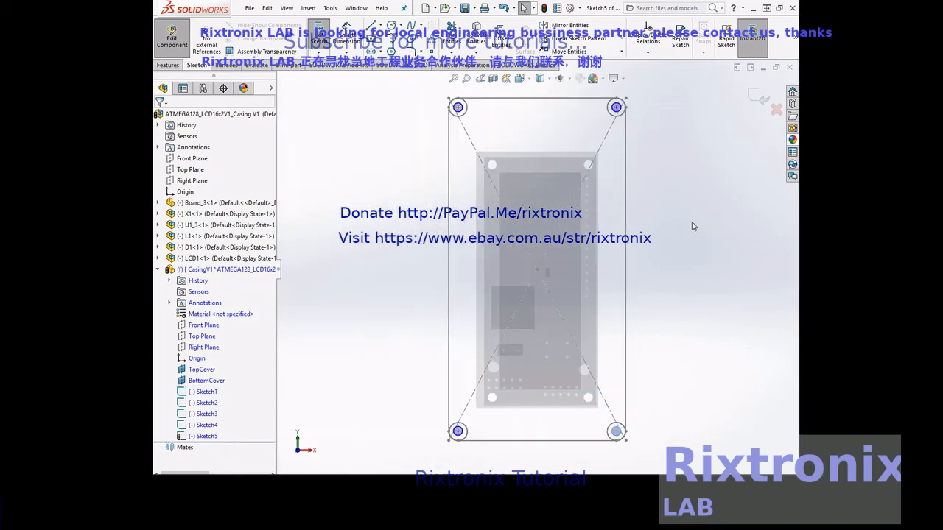
pyautogui.rightClick(696, 223)
pyautogui.moveTo(702, 243)
pyautogui.click(647, 283)
pyautogui.moveTo(694, 278); pyautogui.dragTo(668, 279)
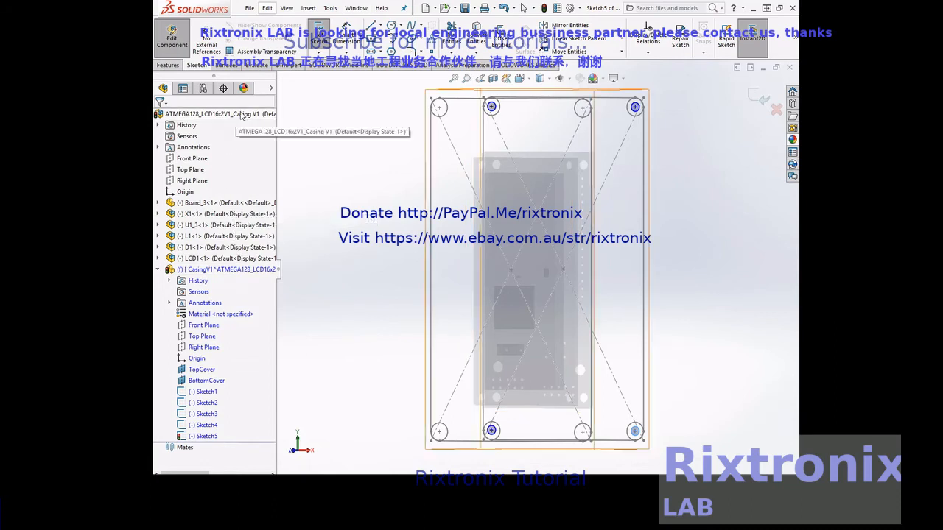
pyautogui.click(318, 33)
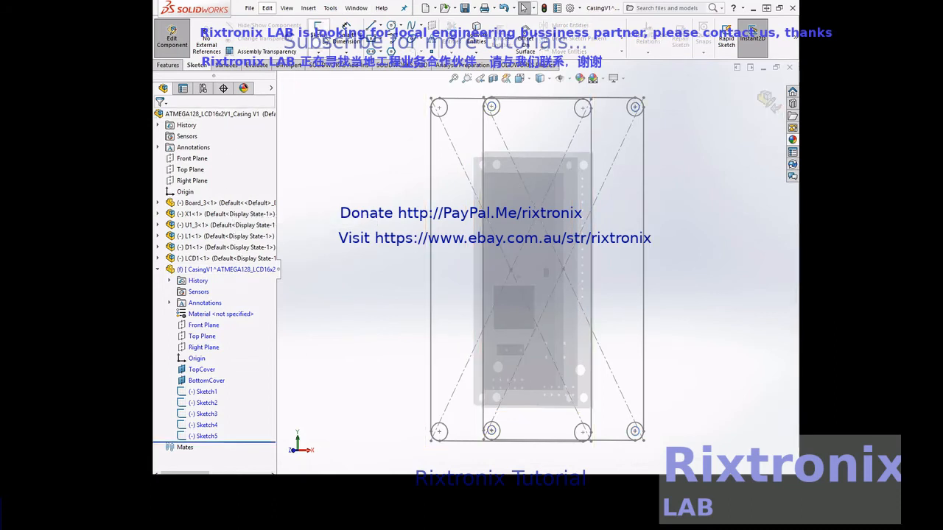
# Copy the small-circle sketch Sketch5 onto the TopCover plane and save the file
pyautogui.click(206, 436)
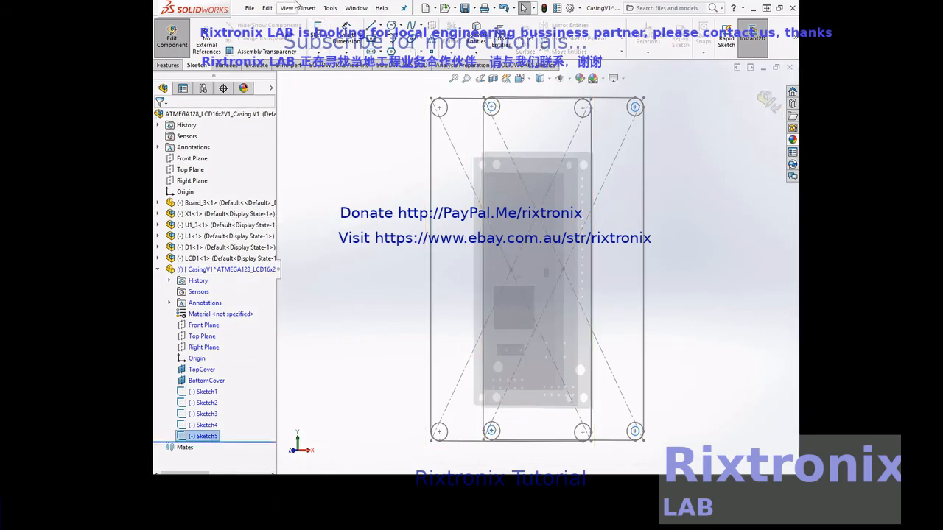
pyautogui.click(268, 11)
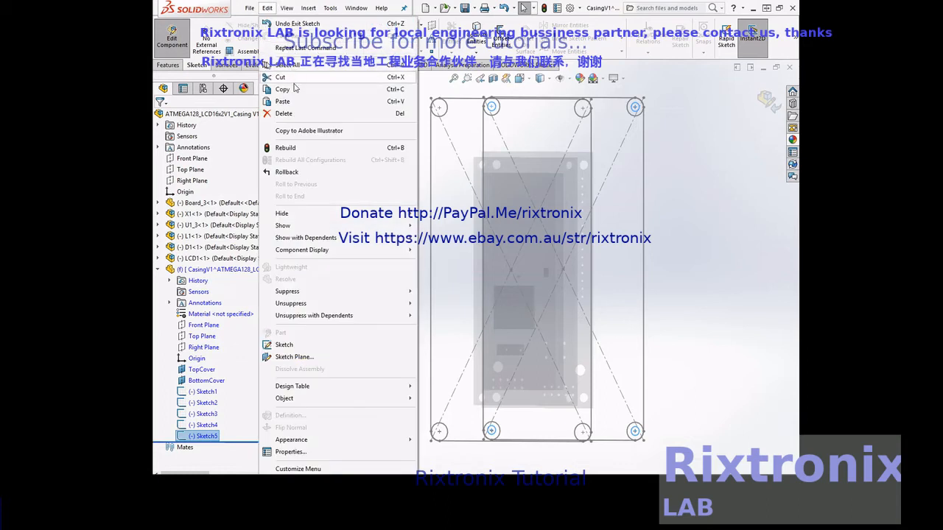
pyautogui.click(296, 90)
pyautogui.click(690, 159)
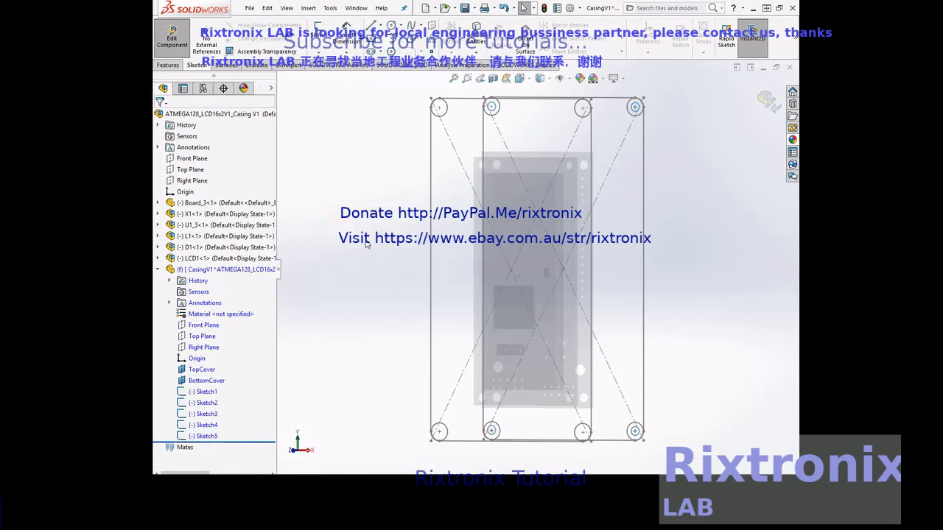
pyautogui.click(201, 369)
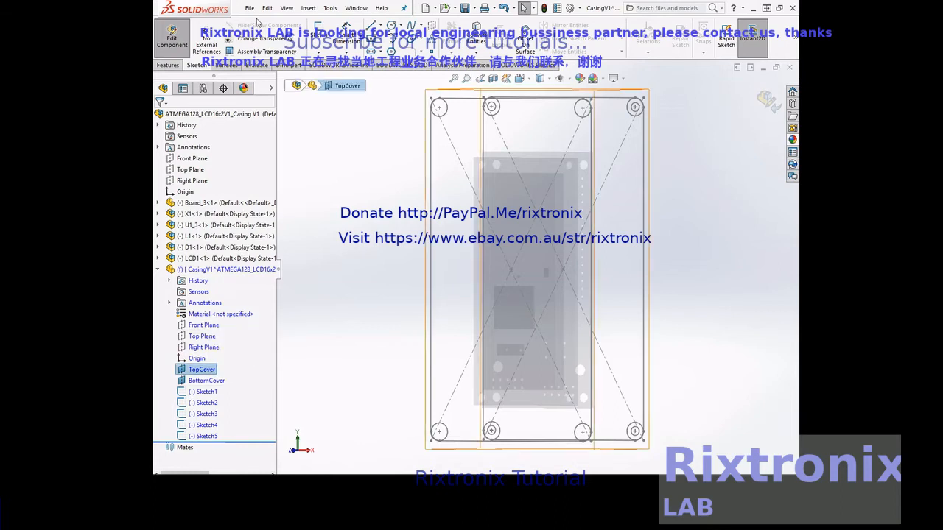
pyautogui.click(267, 8)
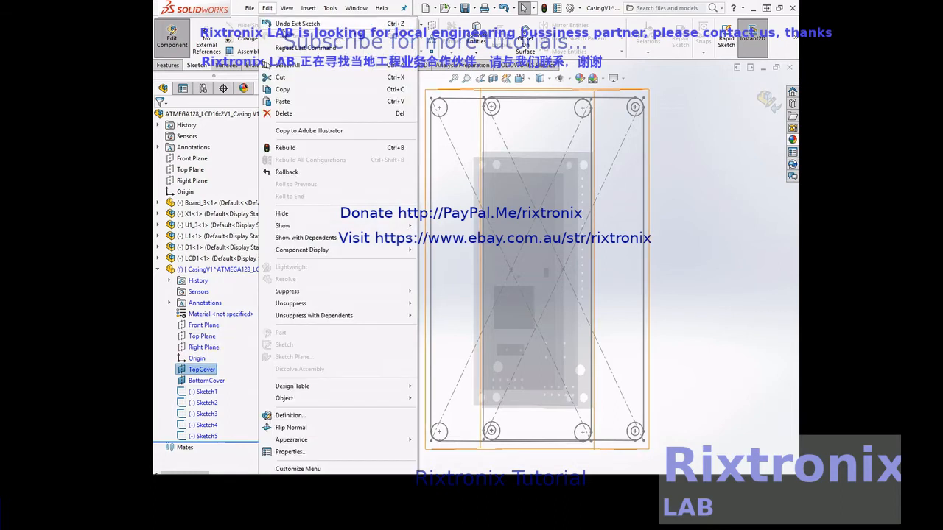
pyautogui.click(303, 103)
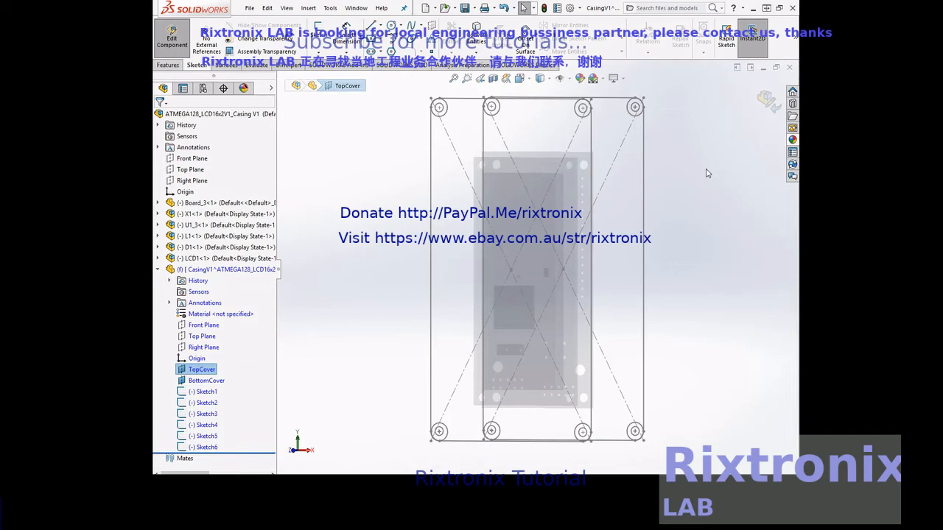
pyautogui.click(249, 8)
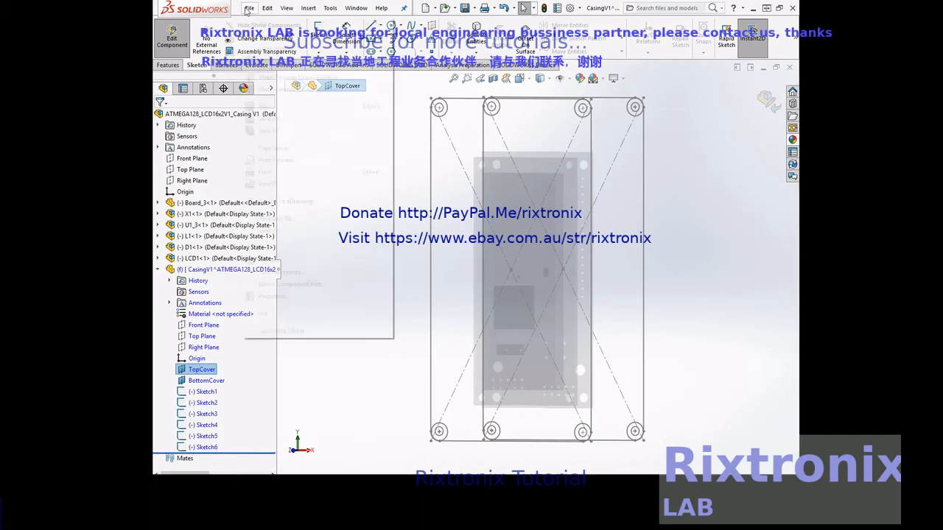
pyautogui.click(276, 107)
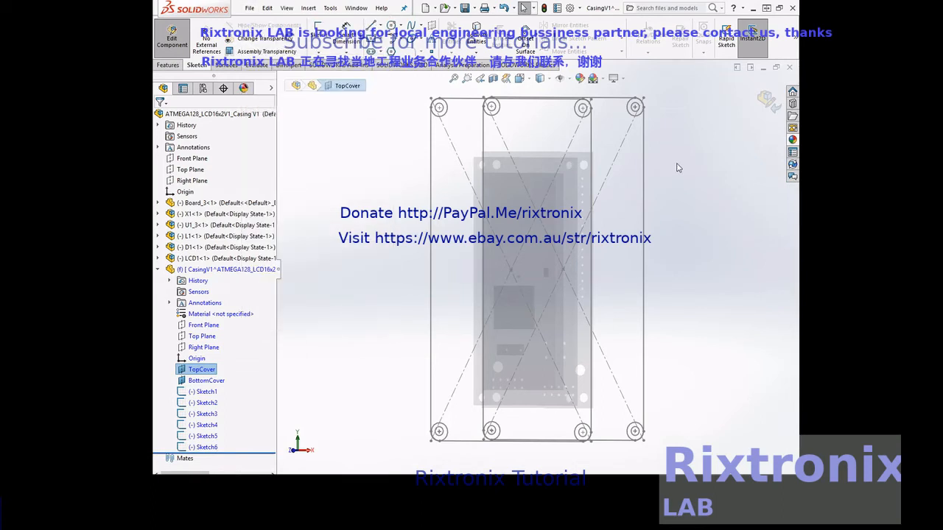